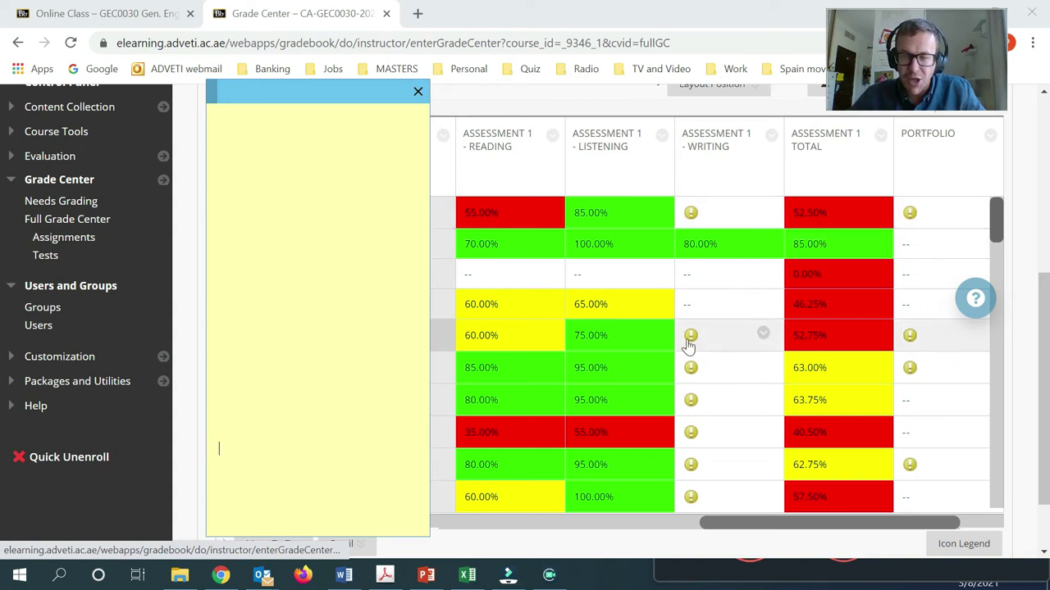
- Open the Smart View of group A3 - CRN 2003 and place the sticky note over the student name columns
{"action": "mouse_move", "coordinate": [689, 347]}
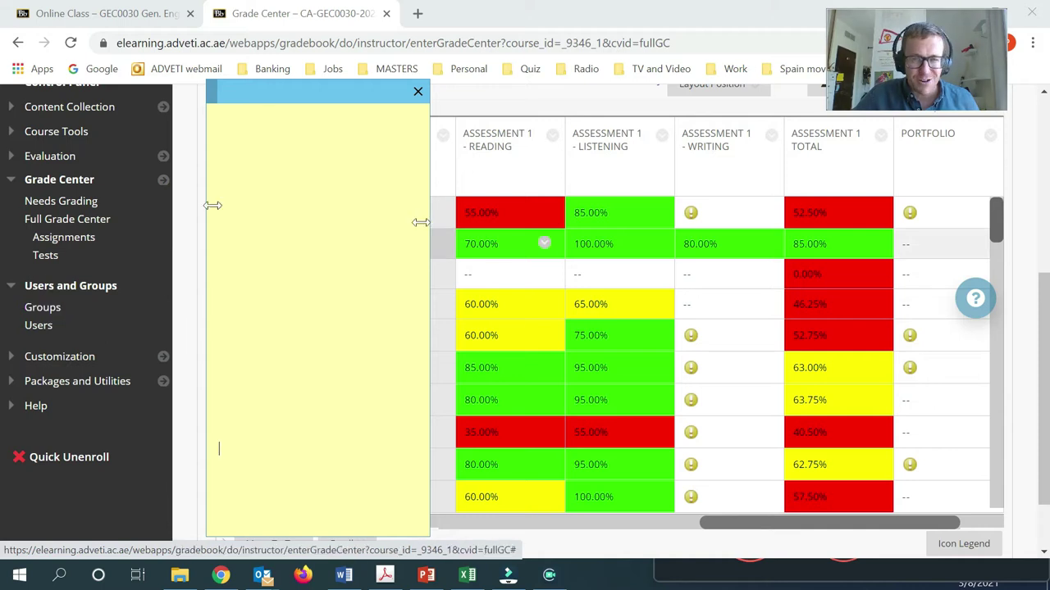
{"action": "left_click", "coordinate": [40, 316]}
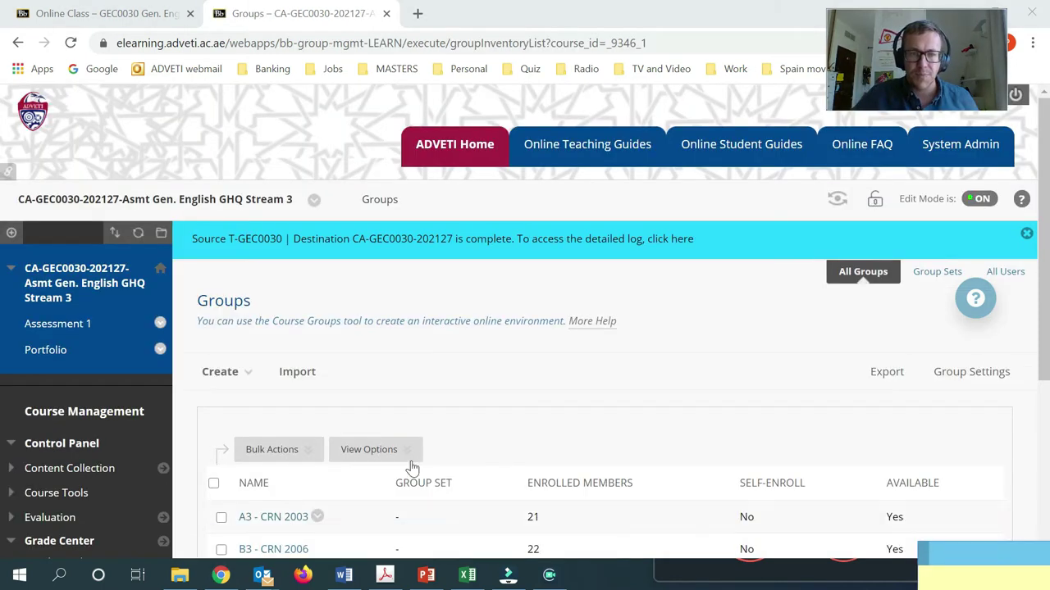
{"action": "left_click", "coordinate": [406, 452]}
{"action": "scroll", "coordinate": [360, 410], "scroll_direction": "down", "scroll_amount": 2}
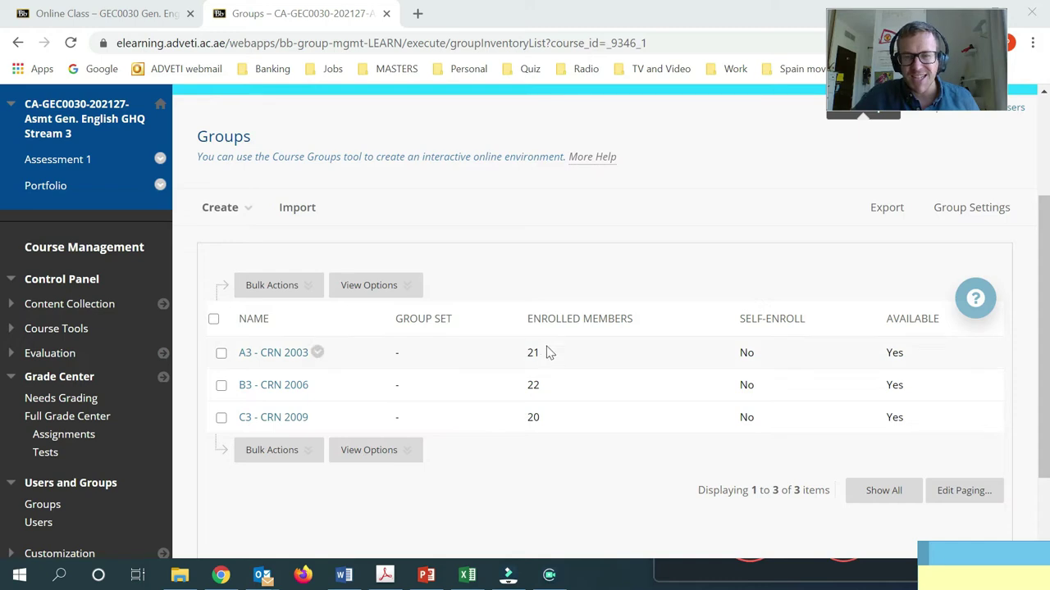
{"action": "left_click", "coordinate": [318, 352]}
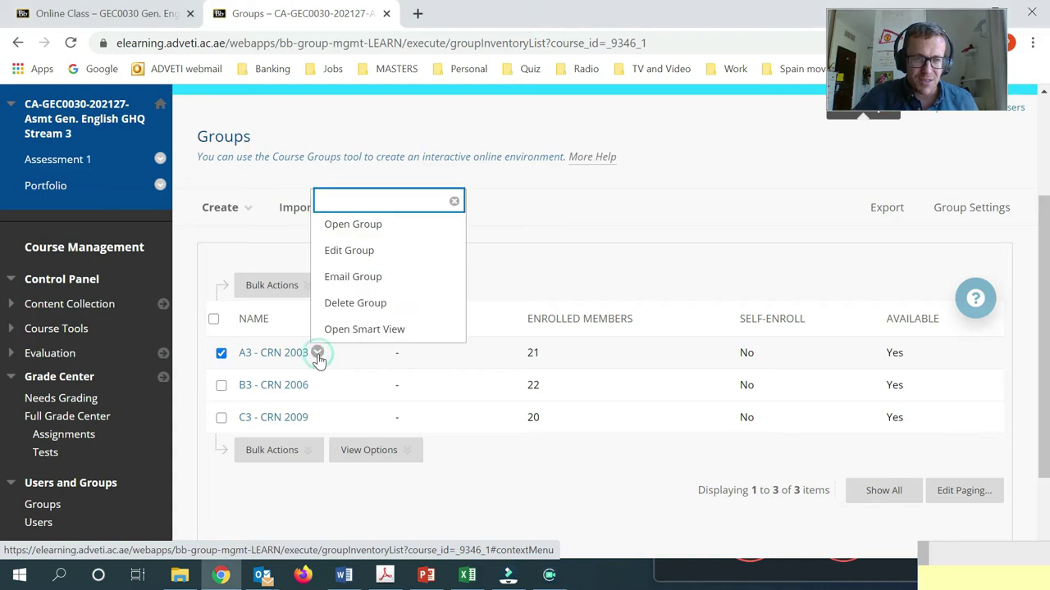
{"action": "left_click", "coordinate": [341, 331]}
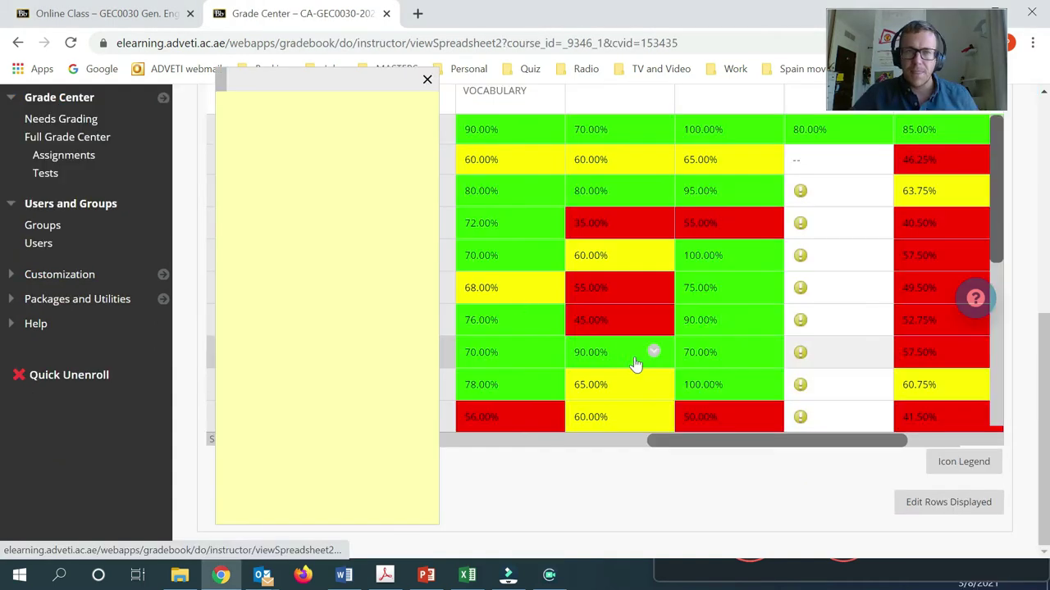
{"action": "mouse_move", "coordinate": [354, 72]}
{"action": "left_mouse_down"}
{"action": "mouse_move", "coordinate": [346, 61]}
{"action": "mouse_move", "coordinate": [358, 65]}
{"action": "left_mouse_up"}
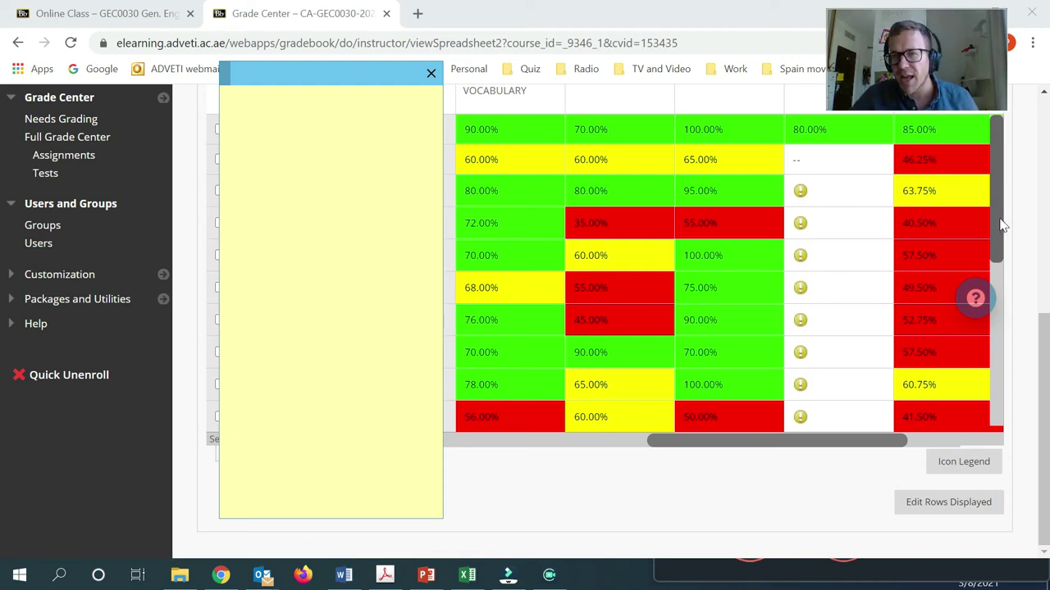
- Set the number of rows displayed in the Grade Center to 30
{"action": "left_click_drag", "start_coordinate": [998, 243], "coordinate": [1020, 119]}
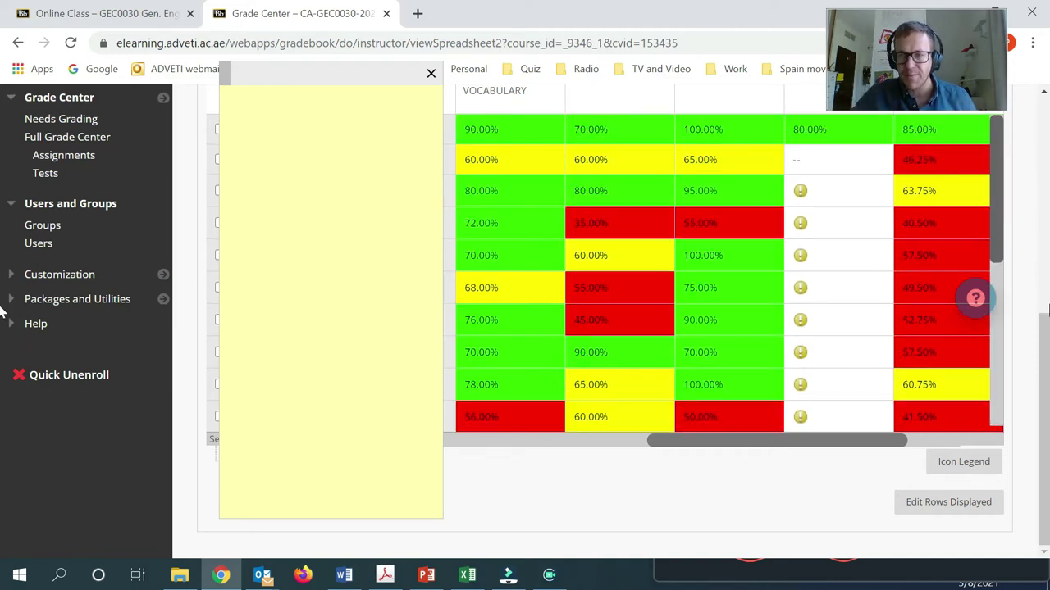
{"action": "left_click_drag", "start_coordinate": [1047, 369], "coordinate": [1028, 316]}
{"action": "left_click_drag", "start_coordinate": [998, 367], "coordinate": [996, 279]}
{"action": "left_click_drag", "start_coordinate": [1044, 376], "coordinate": [1039, 453]}
{"action": "left_click", "coordinate": [950, 506]}
{"action": "type", "text": "30"}
{"action": "key", "text": "Return"}
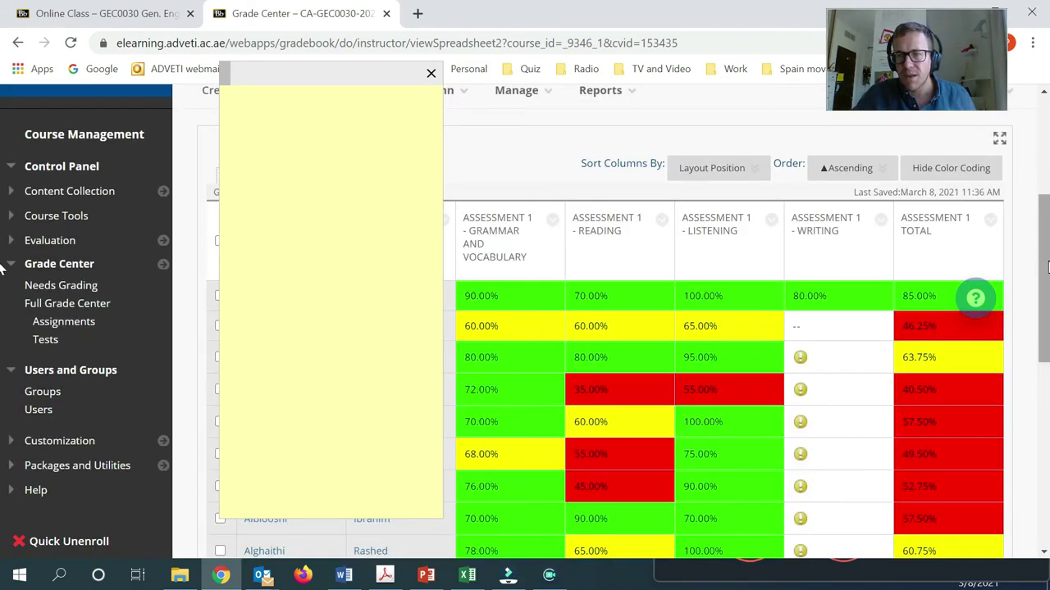
- Open the ungraded 2/23/21 attempt in the Assessment 1 - Writing column for the student in the third row
{"action": "scroll", "coordinate": [1, 270], "scroll_direction": "down", "scroll_amount": 10}
{"action": "scroll", "coordinate": [1, 443], "scroll_direction": "up", "scroll_amount": 10}
{"action": "scroll", "coordinate": [1, 404], "scroll_direction": "down", "scroll_amount": 4}
{"action": "scroll", "coordinate": [0, 369], "scroll_direction": "down", "scroll_amount": 3}
{"action": "scroll", "coordinate": [1, 336], "scroll_direction": "up", "scroll_amount": 8}
{"action": "scroll", "coordinate": [0, 337], "scroll_direction": "down", "scroll_amount": 2}
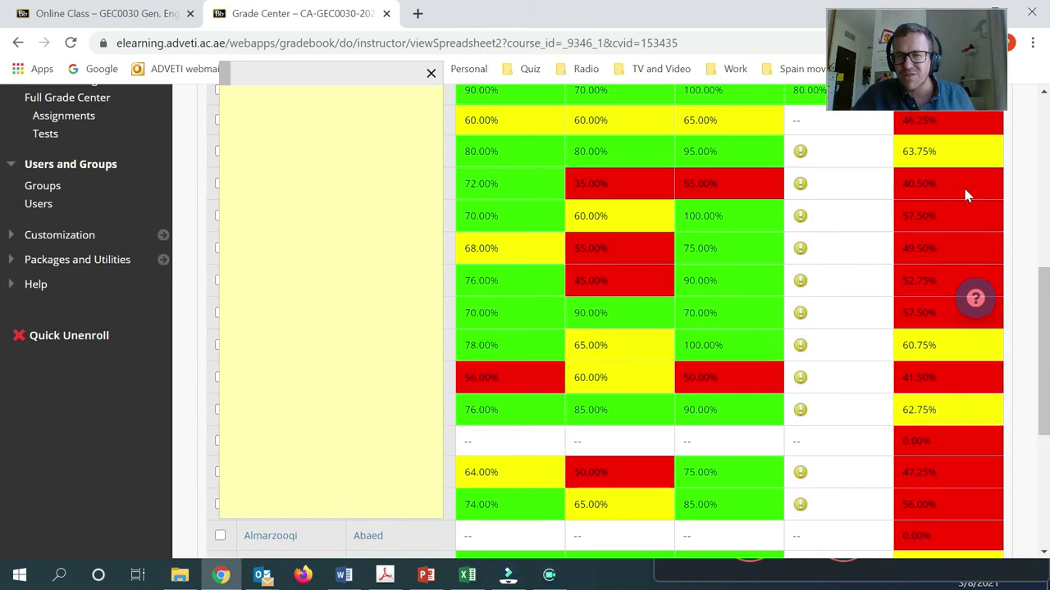
{"action": "left_click", "coordinate": [874, 152]}
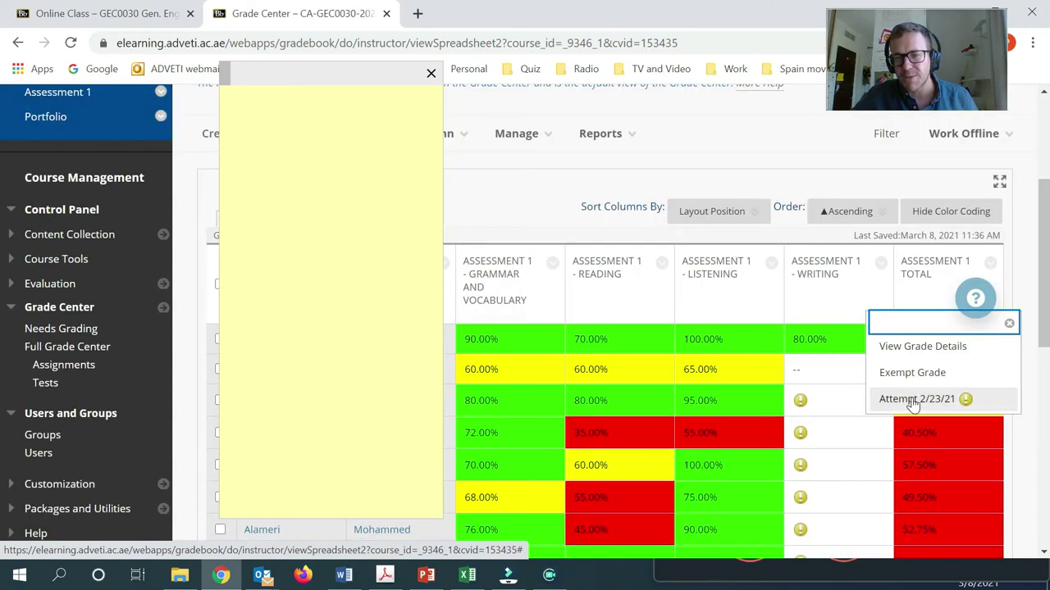
{"action": "scroll", "coordinate": [910, 401], "scroll_direction": "up", "scroll_amount": 1}
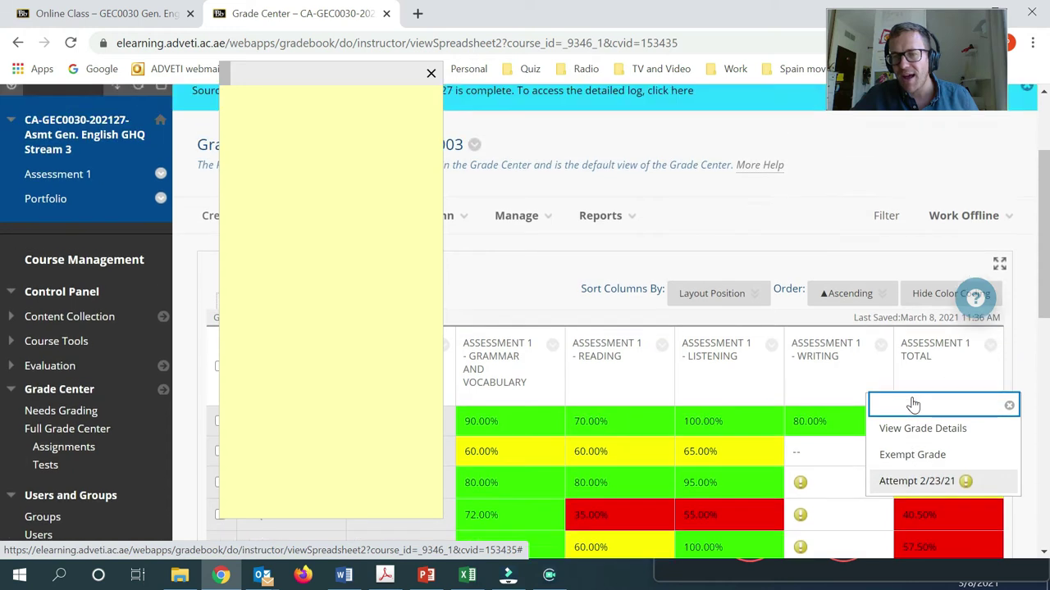
{"action": "scroll", "coordinate": [910, 402], "scroll_direction": "down", "scroll_amount": 2}
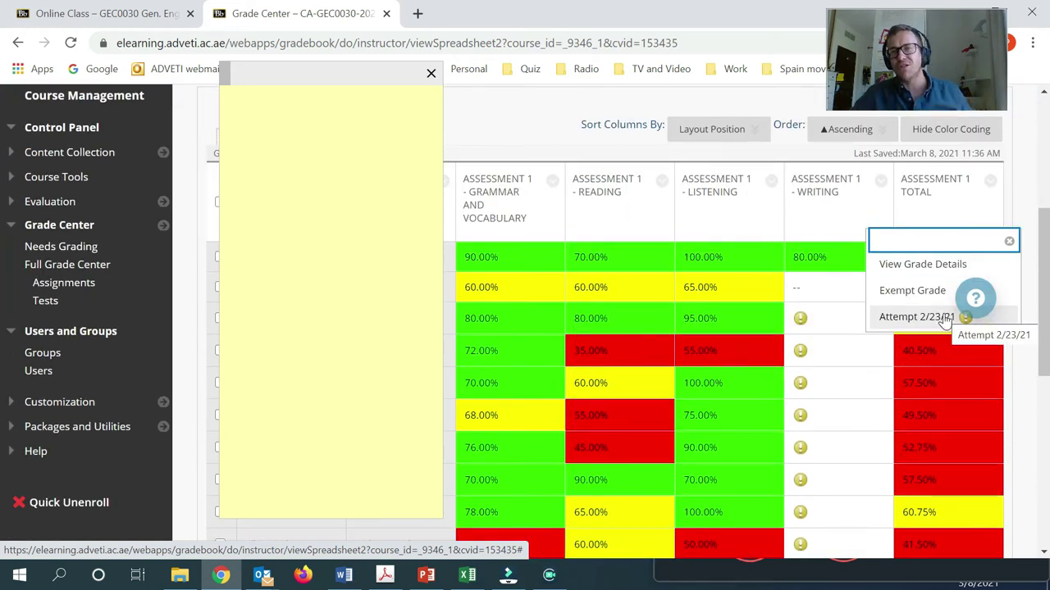
{"action": "left_click", "coordinate": [995, 277]}
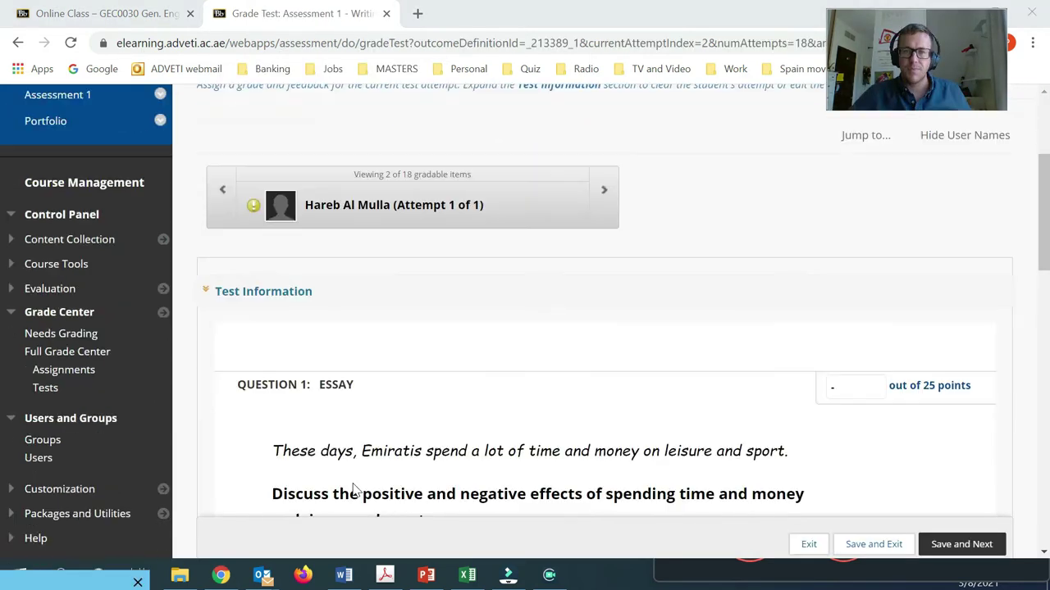
- Review the essay question and the student's given answer on leisure and sport
{"action": "scroll", "coordinate": [355, 490], "scroll_direction": "down", "scroll_amount": 1}
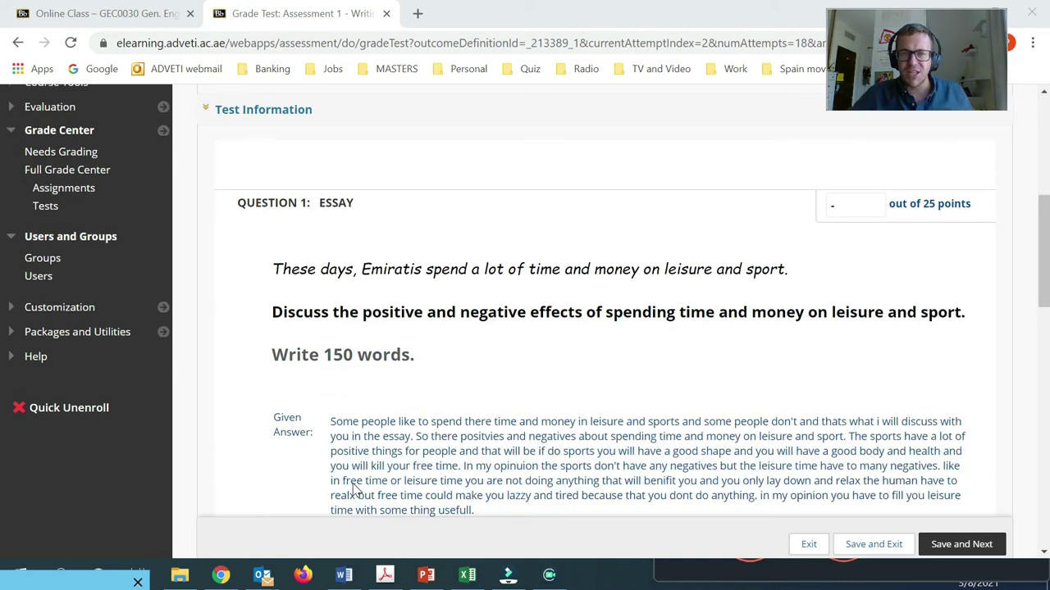
{"action": "scroll", "coordinate": [355, 490], "scroll_direction": "down", "scroll_amount": 1}
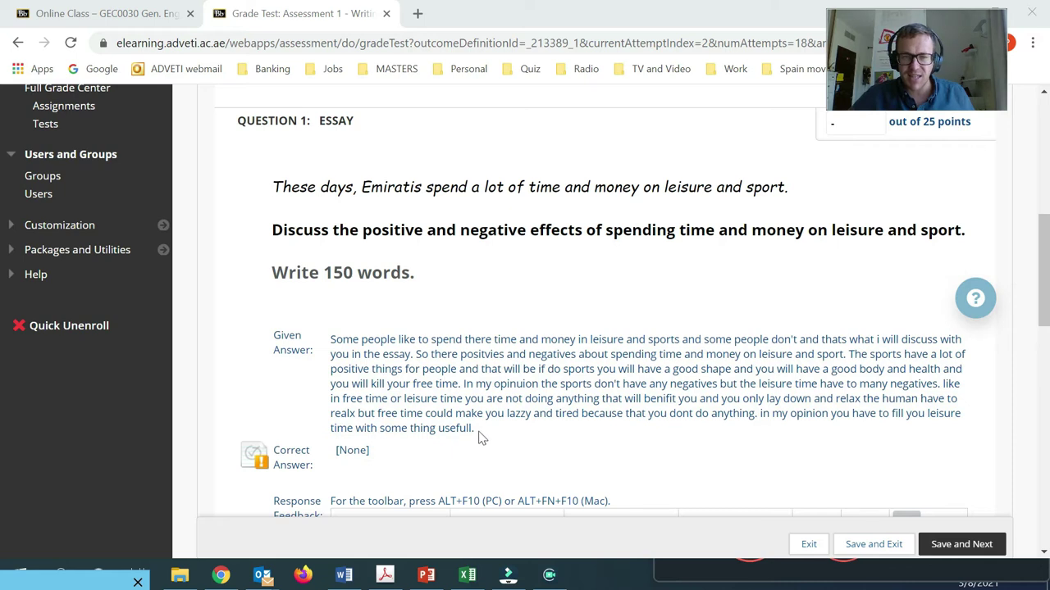
{"action": "left_click_drag", "start_coordinate": [477, 431], "coordinate": [331, 346]}
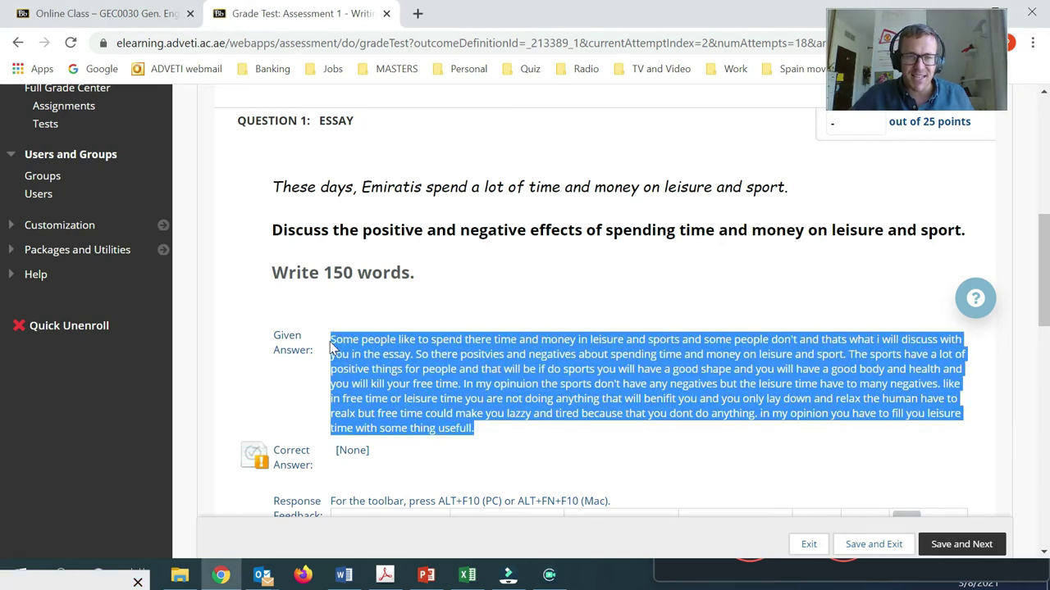
{"action": "left_click", "coordinate": [571, 229]}
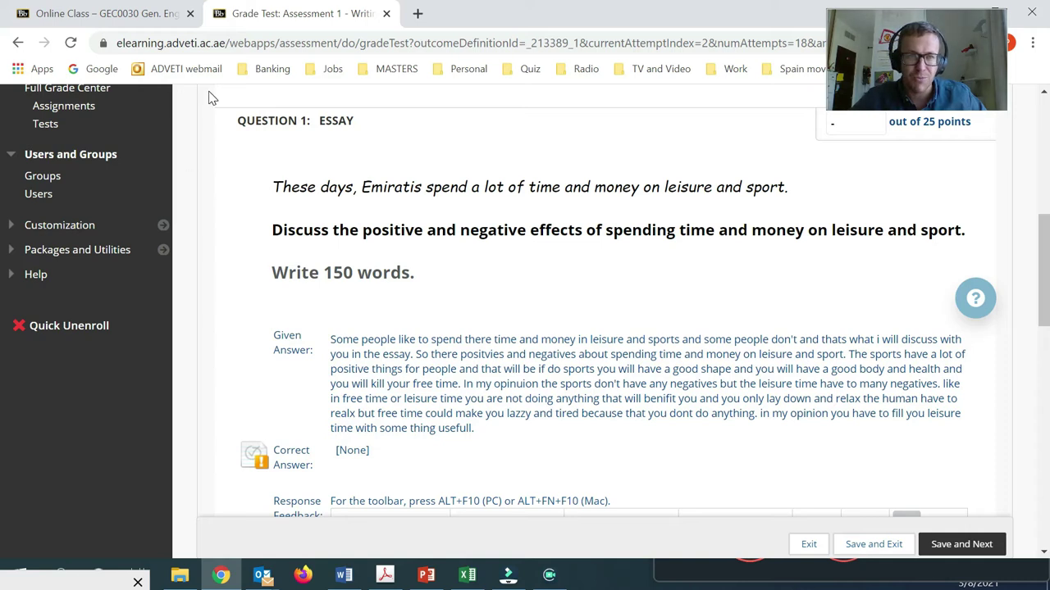
- Switch to the GEC0030 Online Class page and open the Writing Rubric from its Extra Resources
{"action": "left_click", "coordinate": [141, 23]}
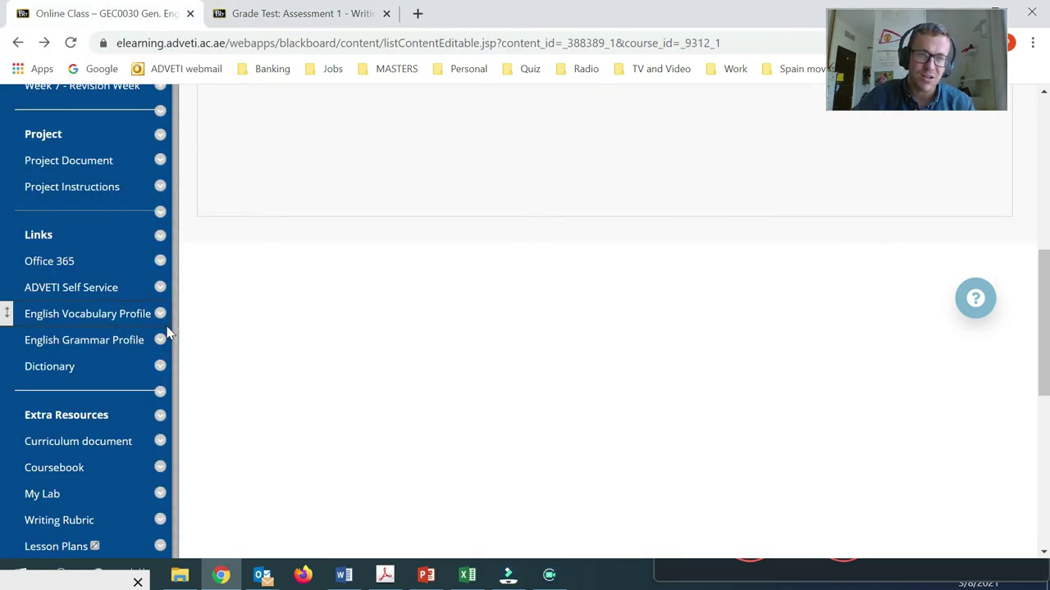
{"action": "scroll", "coordinate": [94, 359], "scroll_direction": "up", "scroll_amount": 6}
{"action": "scroll", "coordinate": [95, 360], "scroll_direction": "down", "scroll_amount": 7}
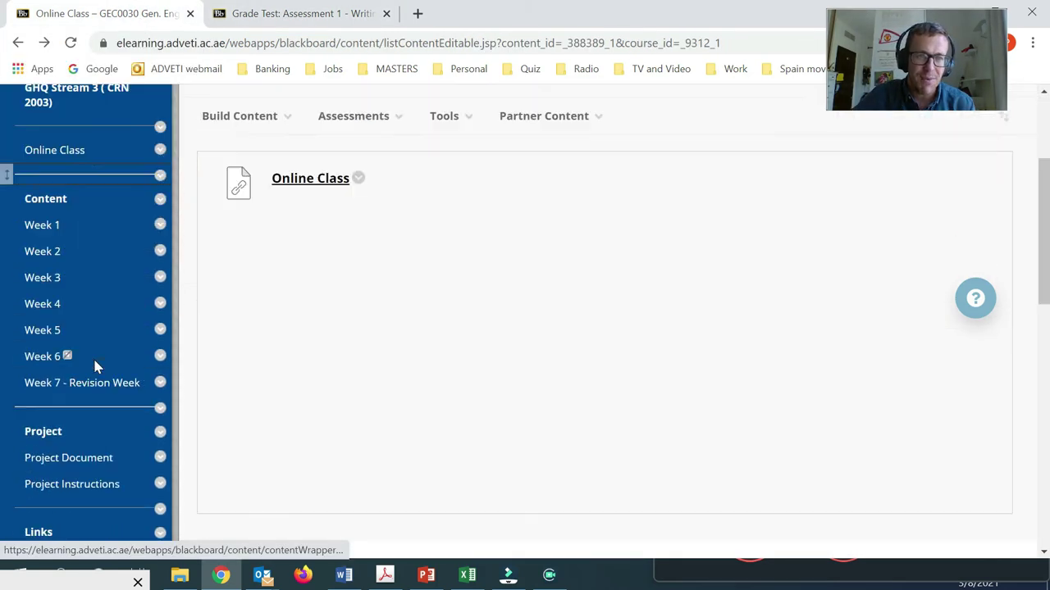
{"action": "scroll", "coordinate": [95, 363], "scroll_direction": "down", "scroll_amount": 2}
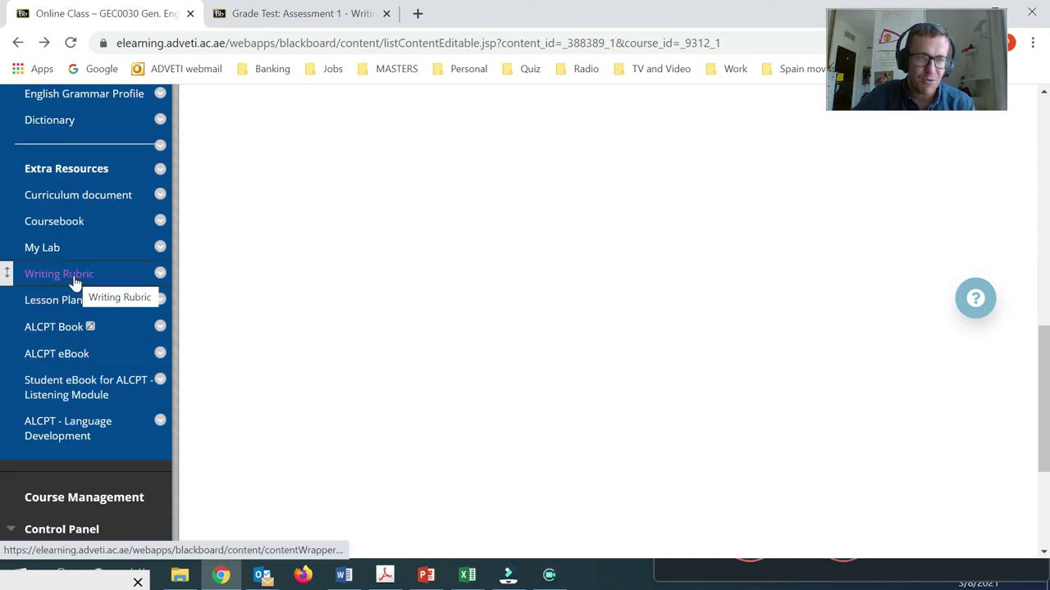
{"action": "left_click", "coordinate": [73, 282]}
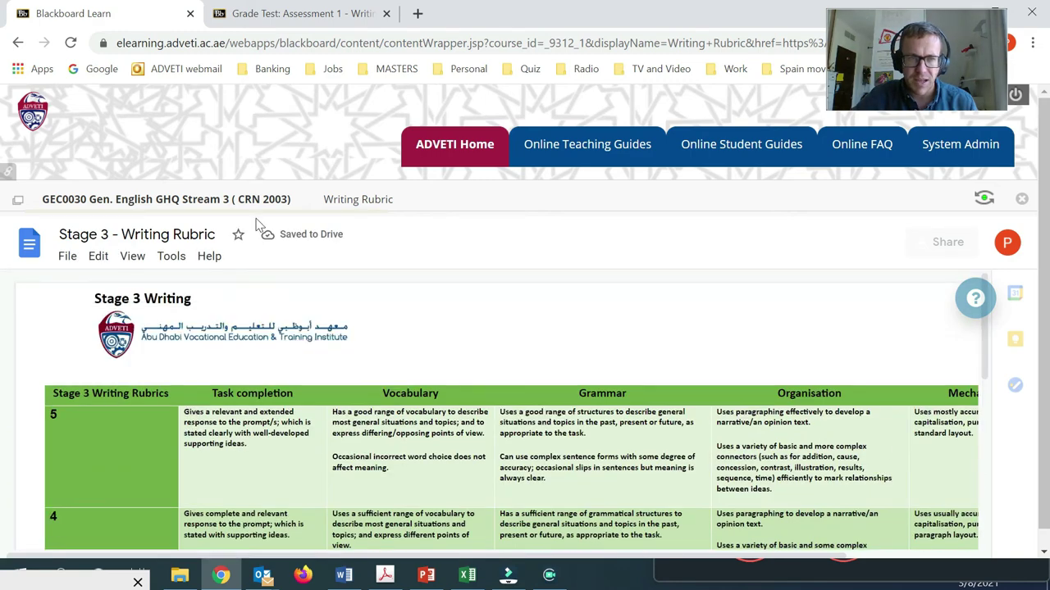
- Zoom the Stage 3 Writing Rubric to 75% and examine its band descriptors for each criterion
{"action": "left_click", "coordinate": [132, 257]}
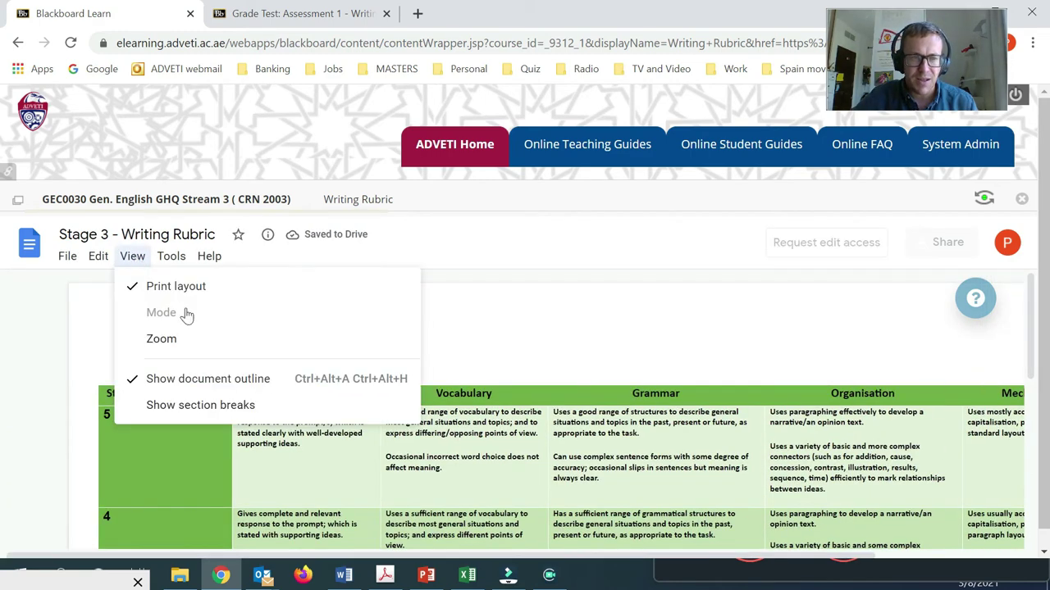
{"action": "mouse_move", "coordinate": [368, 350]}
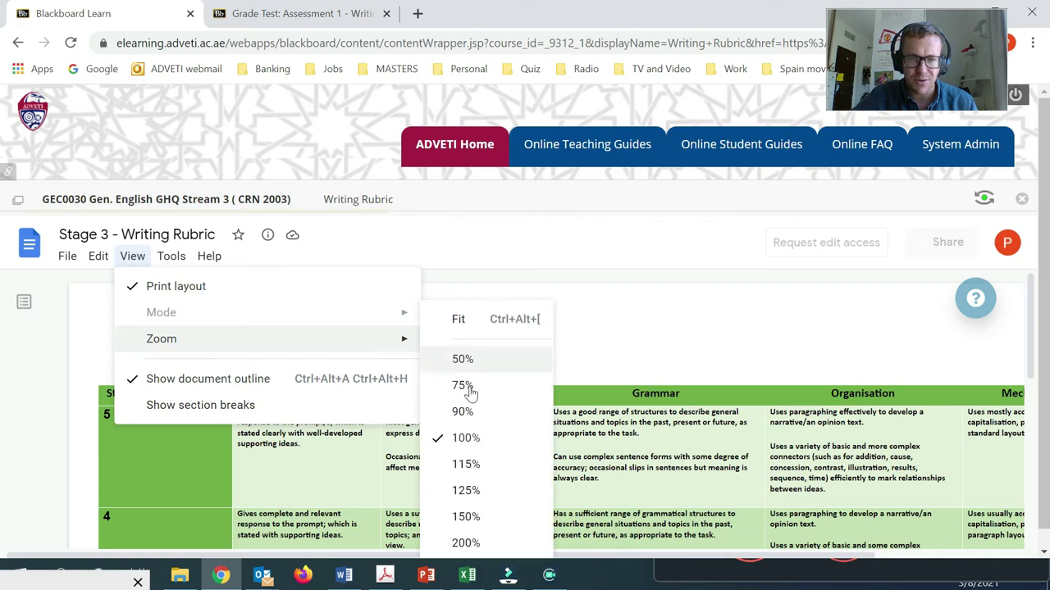
{"action": "left_click", "coordinate": [469, 385]}
{"action": "scroll", "coordinate": [492, 410], "scroll_direction": "down", "scroll_amount": 2}
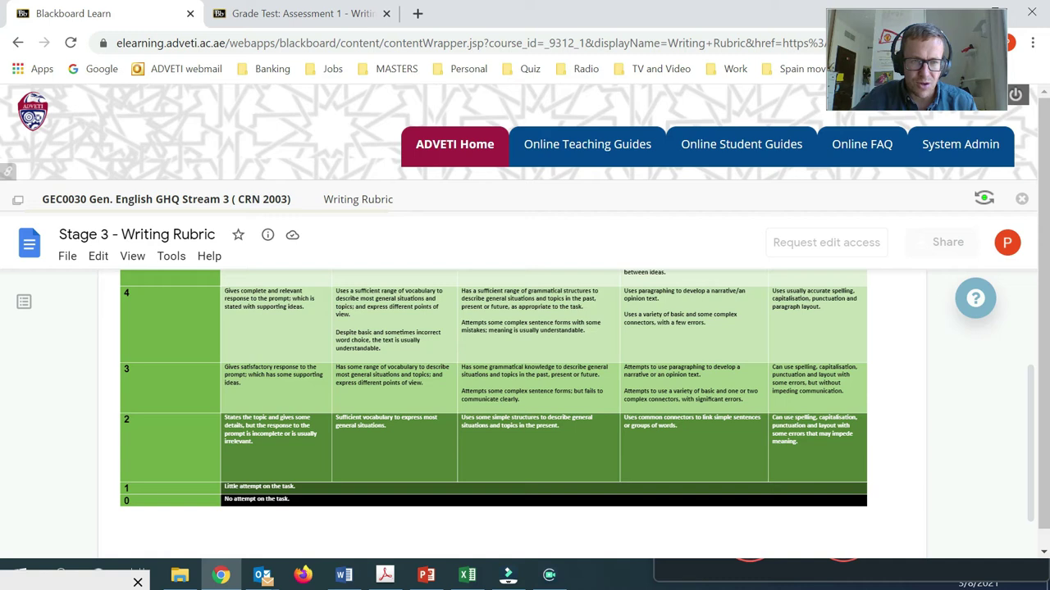
{"action": "scroll", "coordinate": [492, 410], "scroll_direction": "up", "scroll_amount": 1}
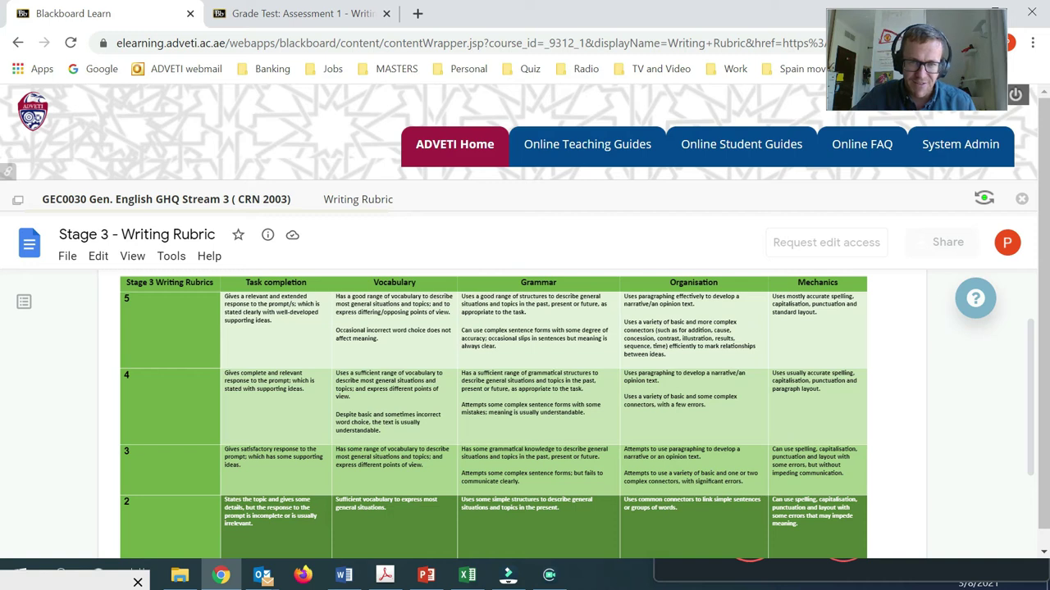
- Return to the student's attempt, score the essay 20 out of 25 points, and enter 4-4-4-4-4 in the Grading Notes
{"action": "left_click", "coordinate": [341, 14]}
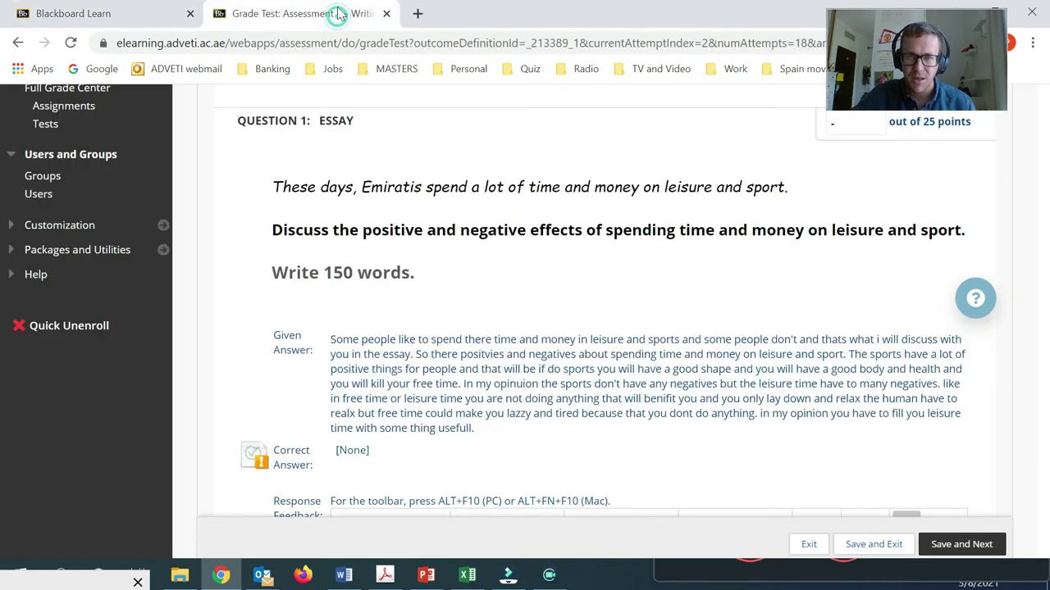
{"action": "left_click", "coordinate": [854, 124]}
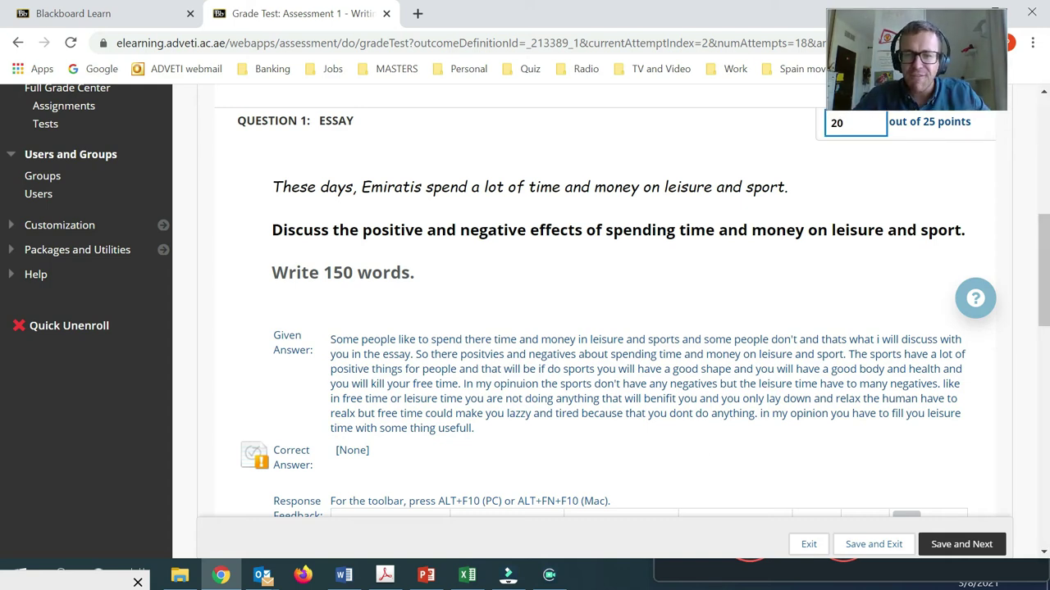
{"action": "scroll", "coordinate": [591, 328], "scroll_direction": "down", "scroll_amount": 3}
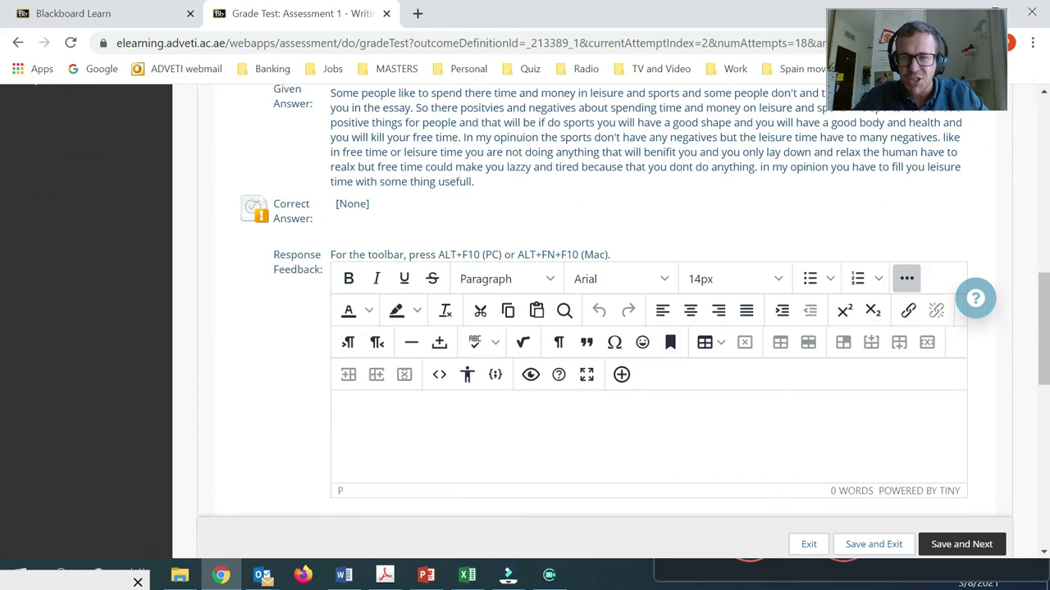
{"action": "scroll", "coordinate": [530, 456], "scroll_direction": "down", "scroll_amount": 3}
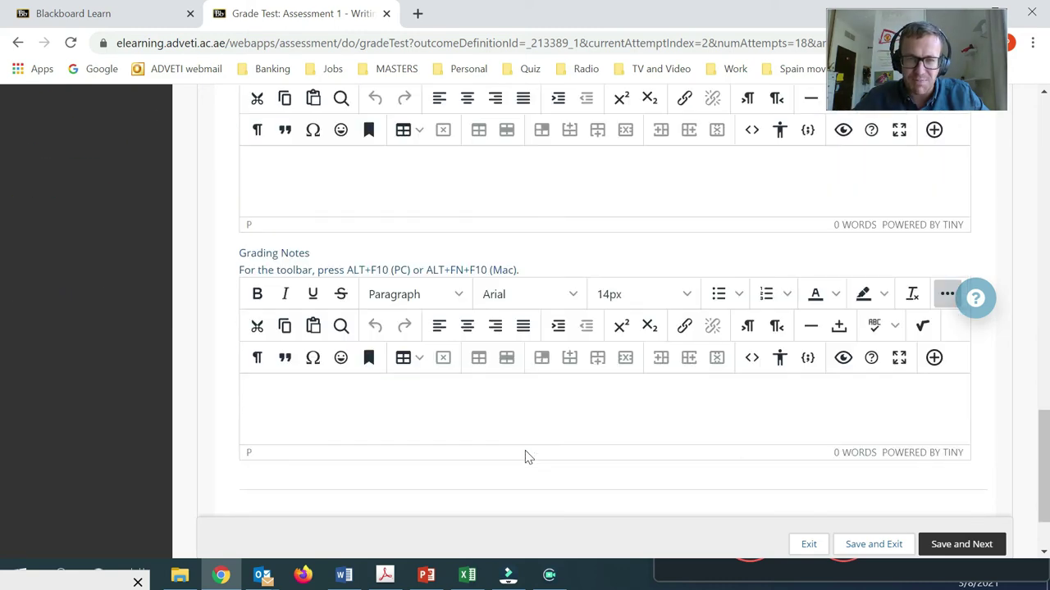
{"action": "scroll", "coordinate": [492, 410], "scroll_direction": "up", "scroll_amount": 3}
{"action": "scroll", "coordinate": [467, 431], "scroll_direction": "down", "scroll_amount": 4}
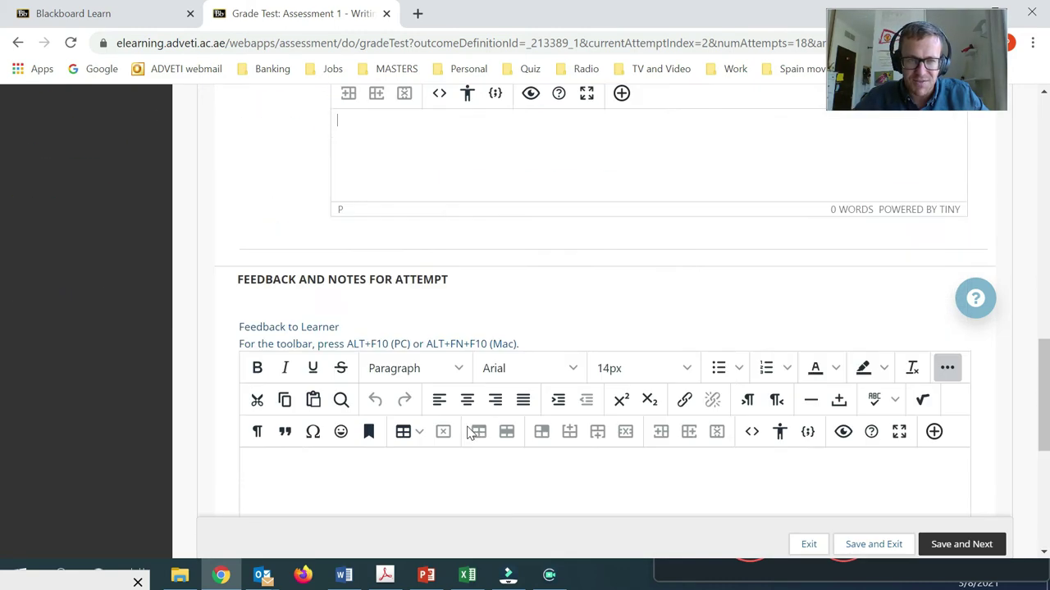
{"action": "left_click", "coordinate": [456, 428]}
{"action": "scroll", "coordinate": [453, 433], "scroll_direction": "down", "scroll_amount": 4}
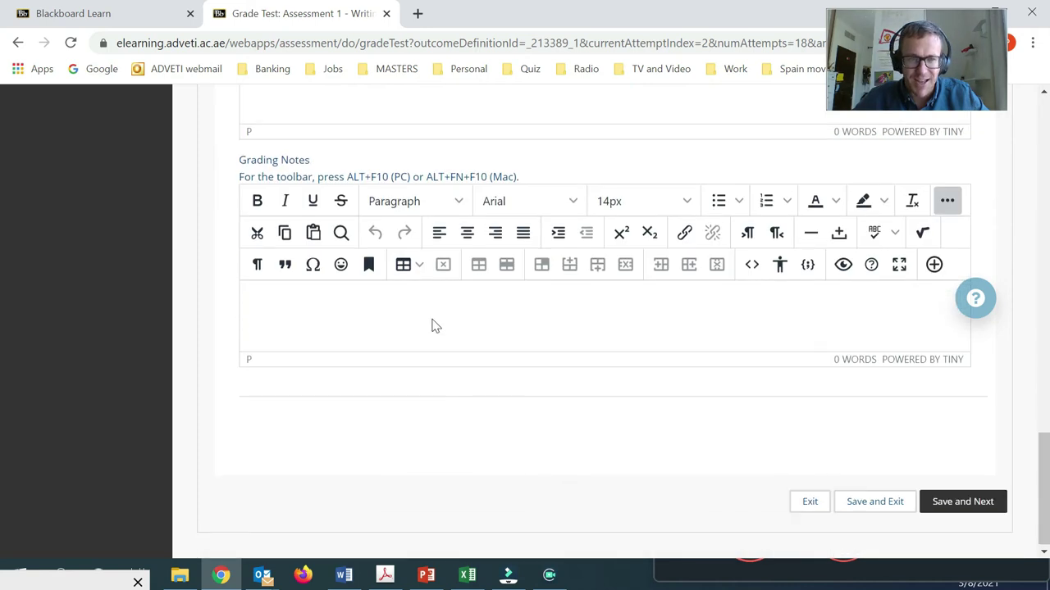
{"action": "left_click", "coordinate": [432, 320]}
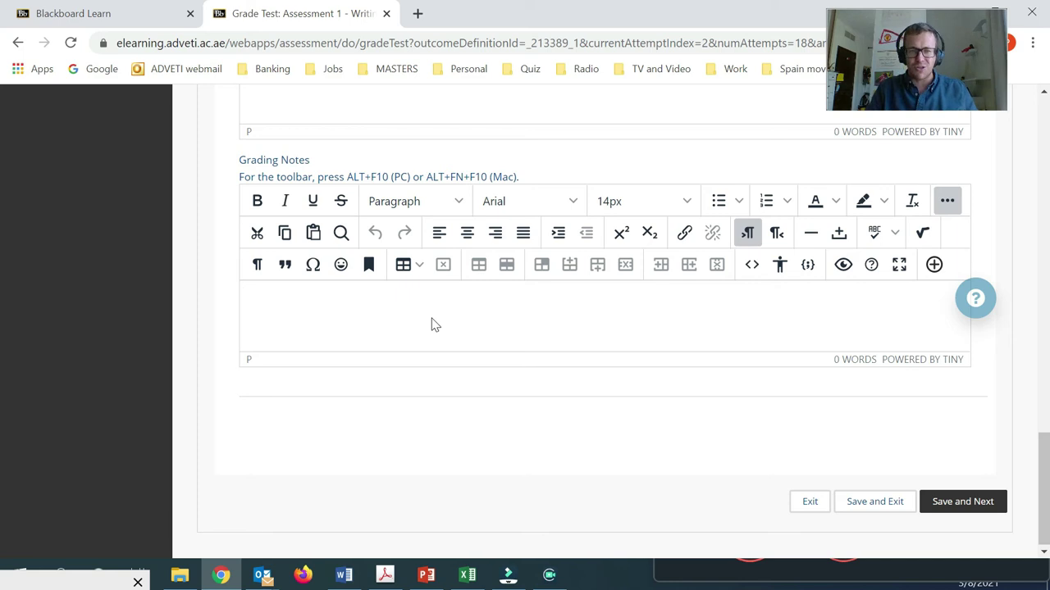
{"action": "type", "text": "4-4-4-4-4"}
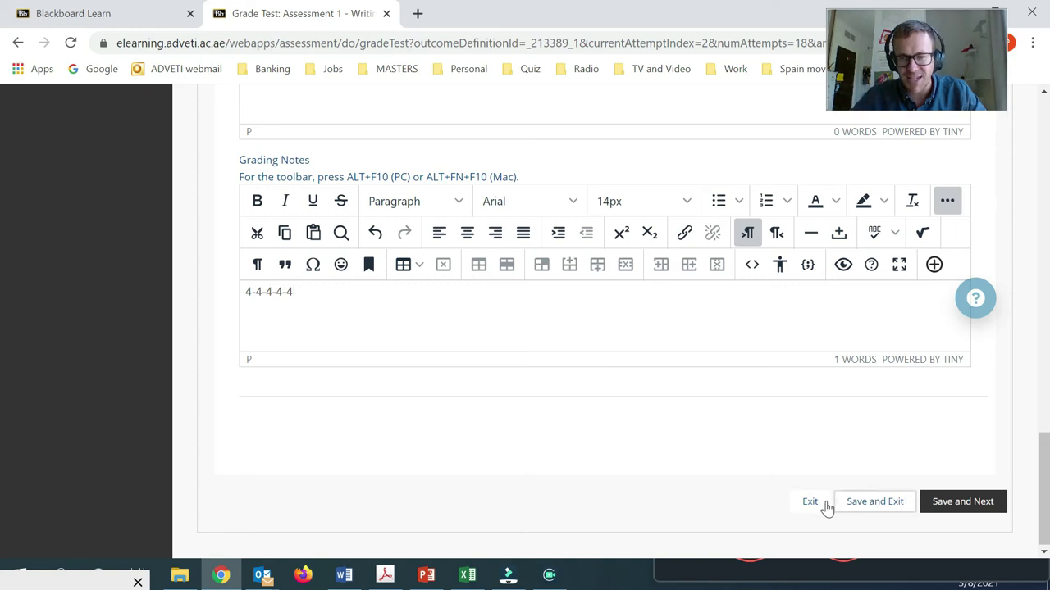
- Save and exit the graded attempt, then cover the student names in the Grade Center with the sticky note
{"action": "left_click", "coordinate": [868, 509]}
{"action": "left_click_drag", "start_coordinate": [419, 262], "coordinate": [383, 92]}
{"action": "scroll", "coordinate": [616, 272], "scroll_direction": "down", "scroll_amount": 4}
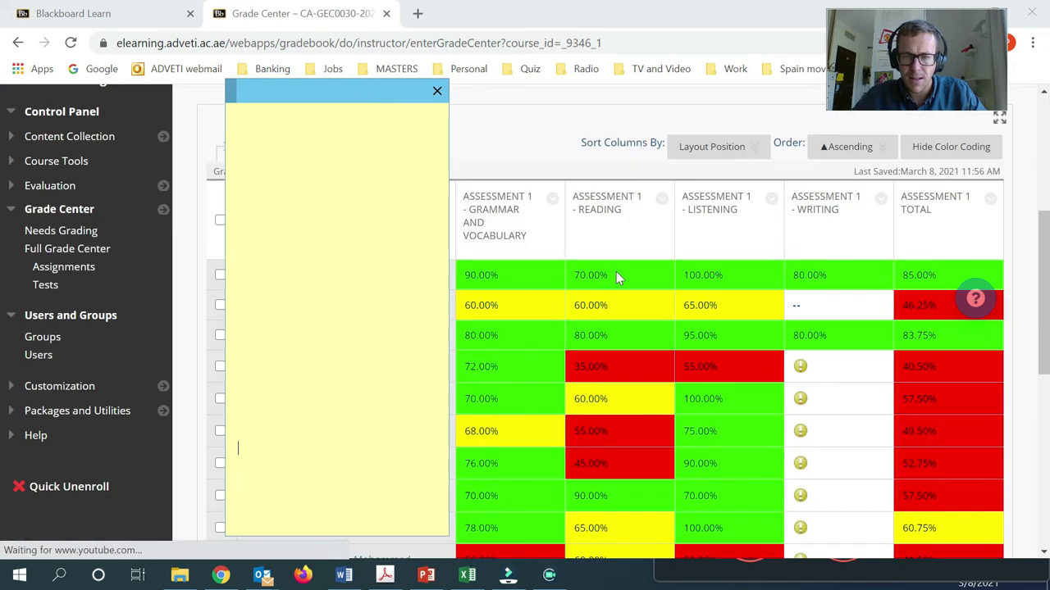
{"action": "scroll", "coordinate": [616, 271], "scroll_direction": "down", "scroll_amount": 3}
{"action": "scroll", "coordinate": [902, 143], "scroll_direction": "up", "scroll_amount": 1}
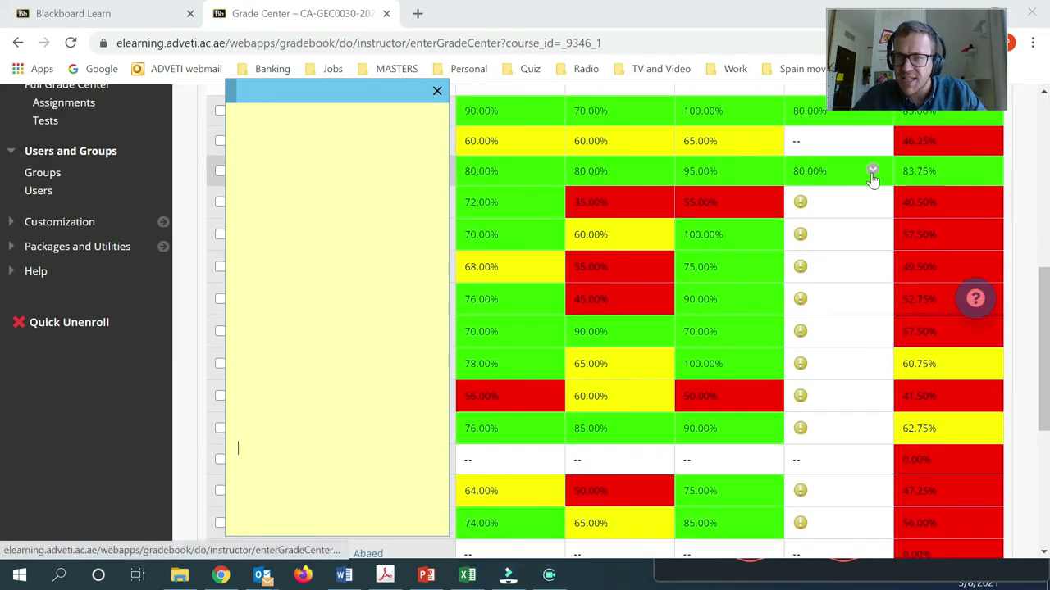
- Switch to the Intro sheet presentation in PowerPoint and start the slide show from the Issues slide
{"action": "key", "text": "alt+Tab"}
{"action": "left_click", "coordinate": [116, 367]}
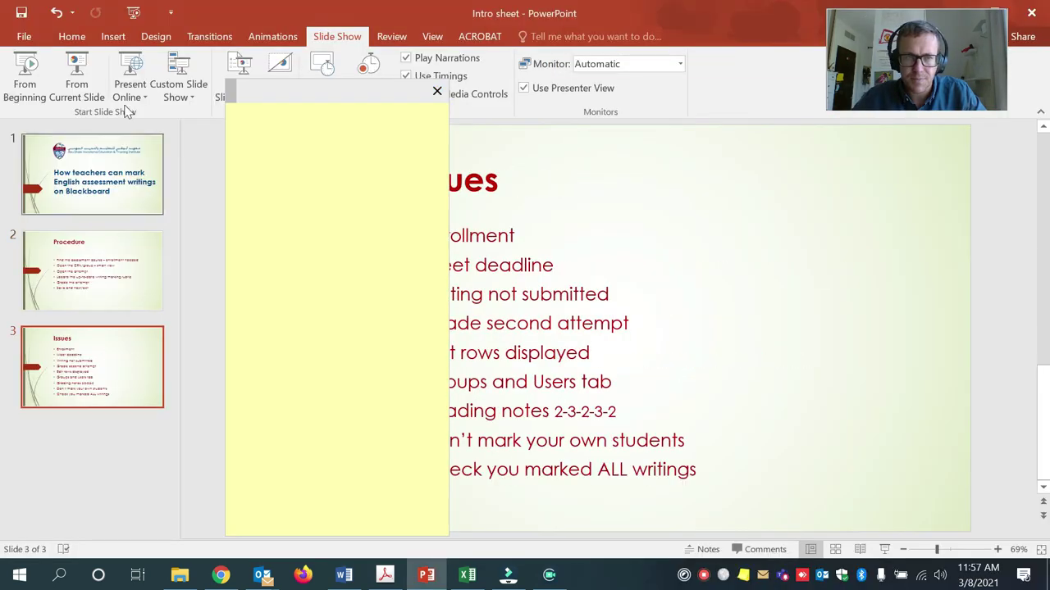
{"action": "left_click", "coordinate": [72, 78]}
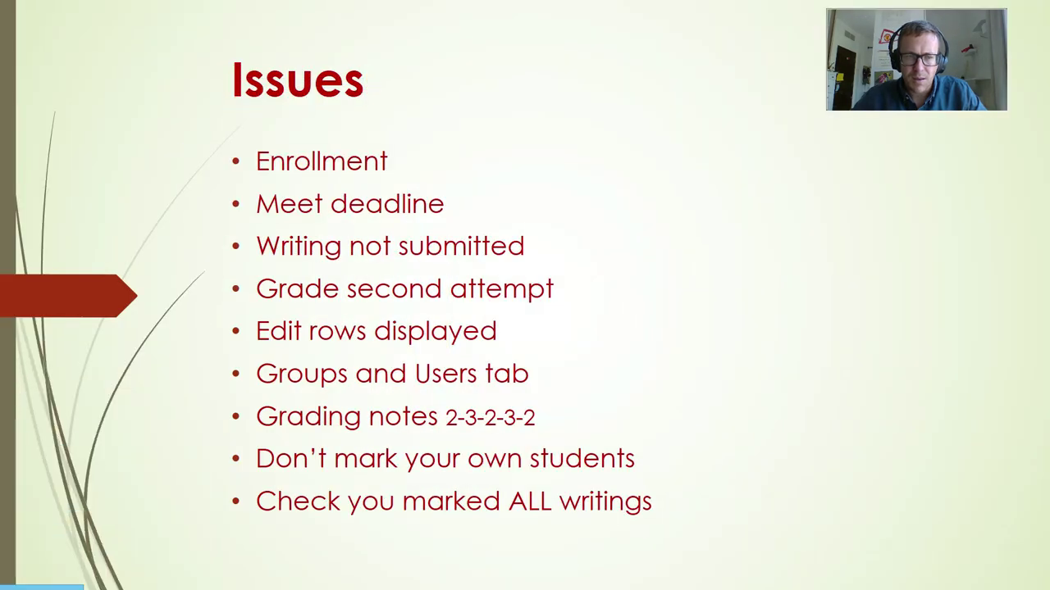